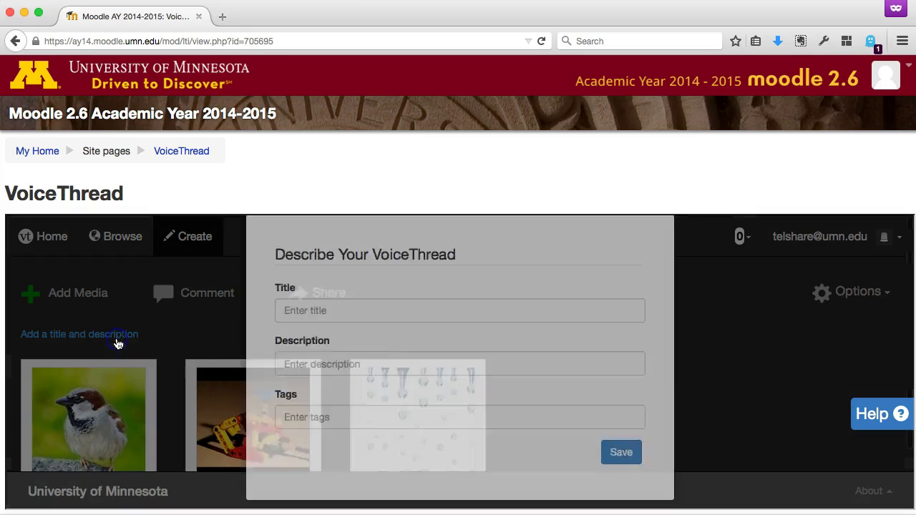
Title the VoiceThread "Gettysburg Address" and save its description details
left_click(357, 348)
type("Gettysbu")
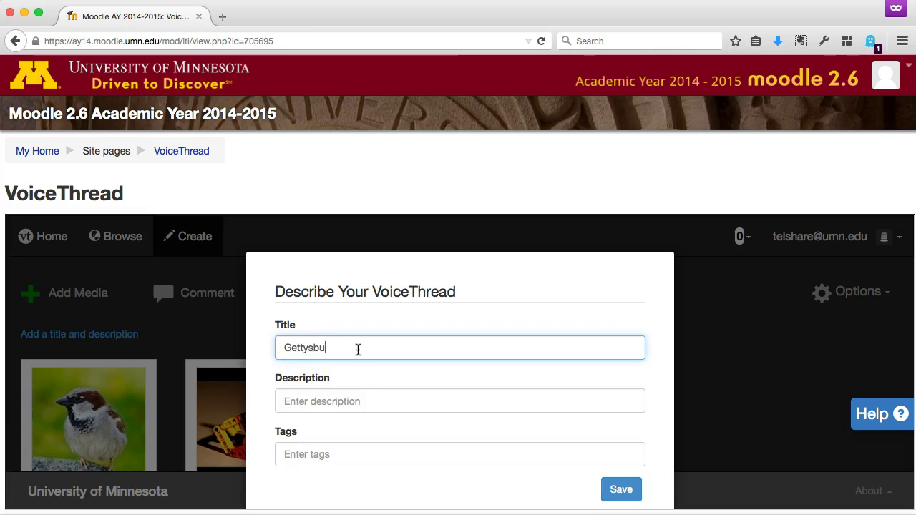
type("rg Address")
left_click(612, 489)
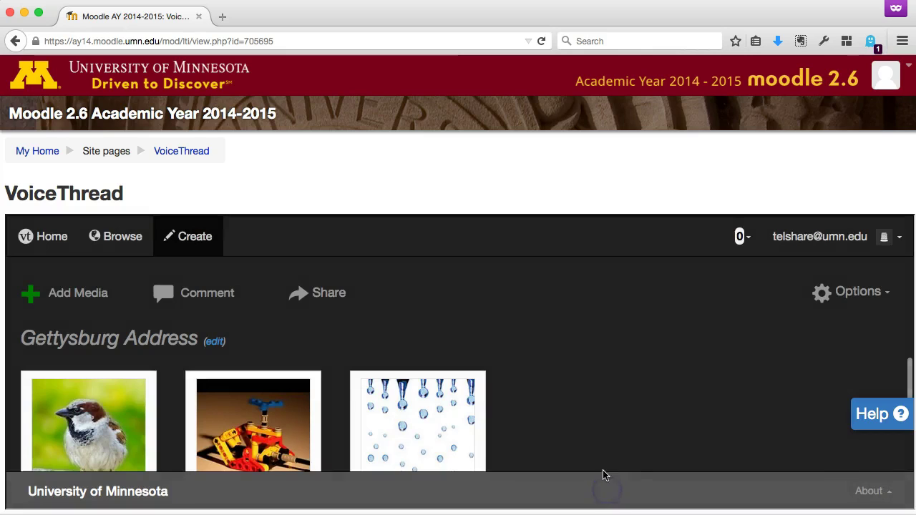
Open the Gettysburg Address VoiceThread for commenting on its first slide, the bird image
left_click(205, 295)
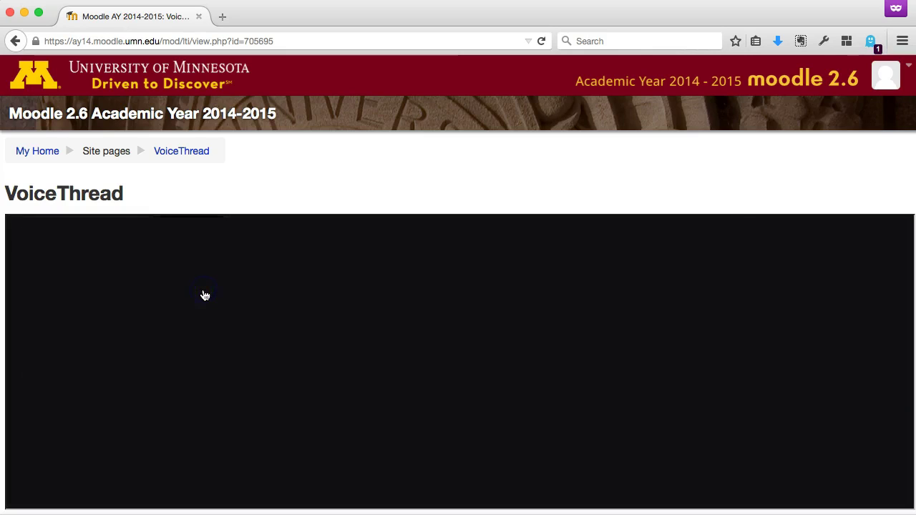
left_click(248, 312)
left_click(511, 369)
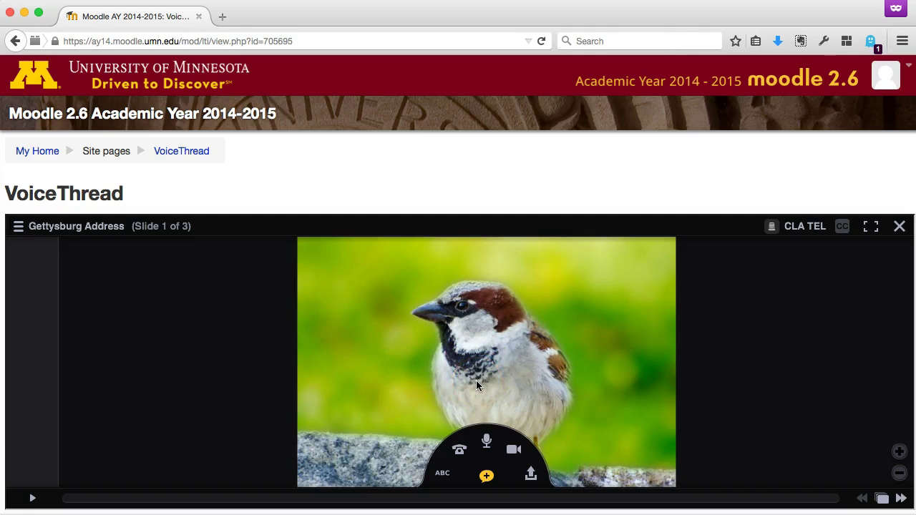
Start a text comment on the bird slide and cancel it without saving
left_click(487, 476)
left_click(444, 477)
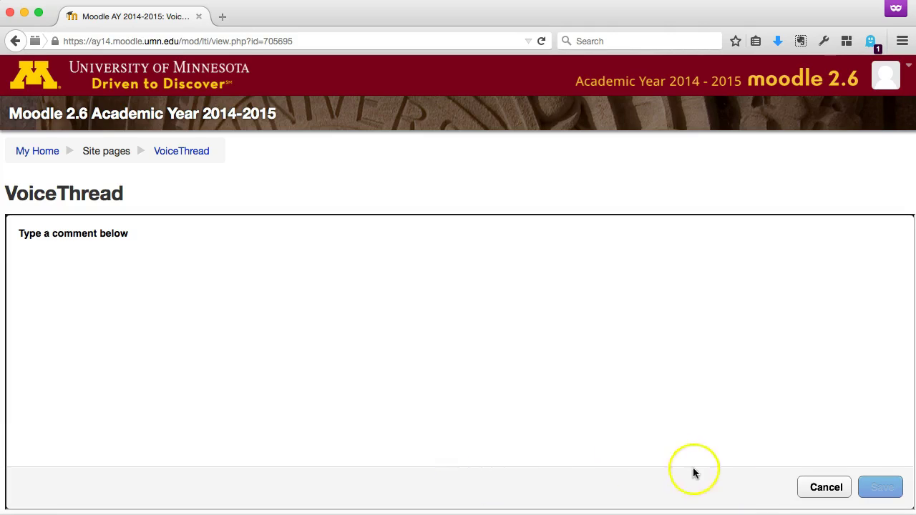
left_click(827, 487)
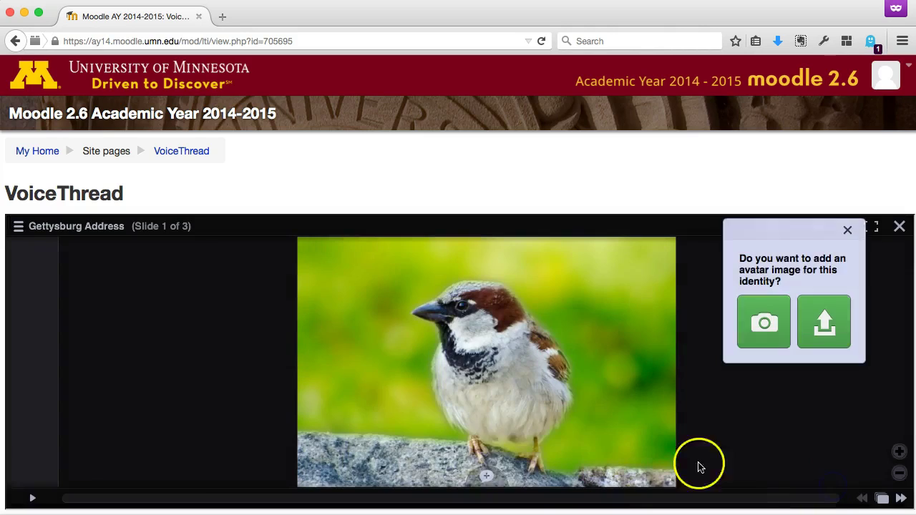
Allow camera and microphone access for an audio comment on the bird slide, and discard the first recording
left_click(486, 476)
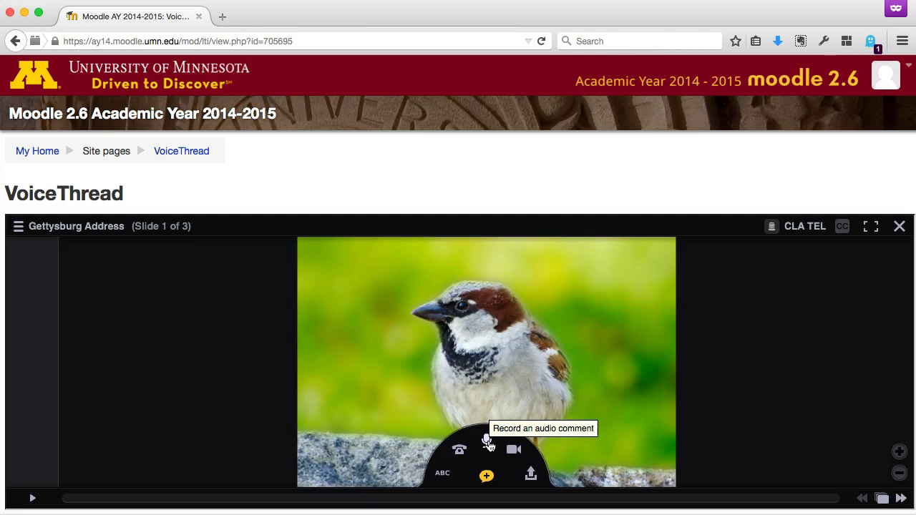
left_click(488, 442)
left_click(448, 401)
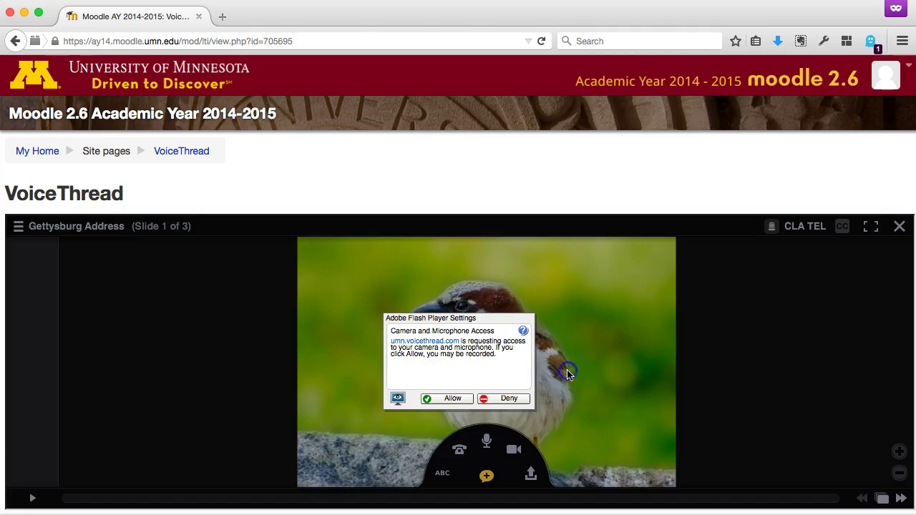
left_click(452, 399)
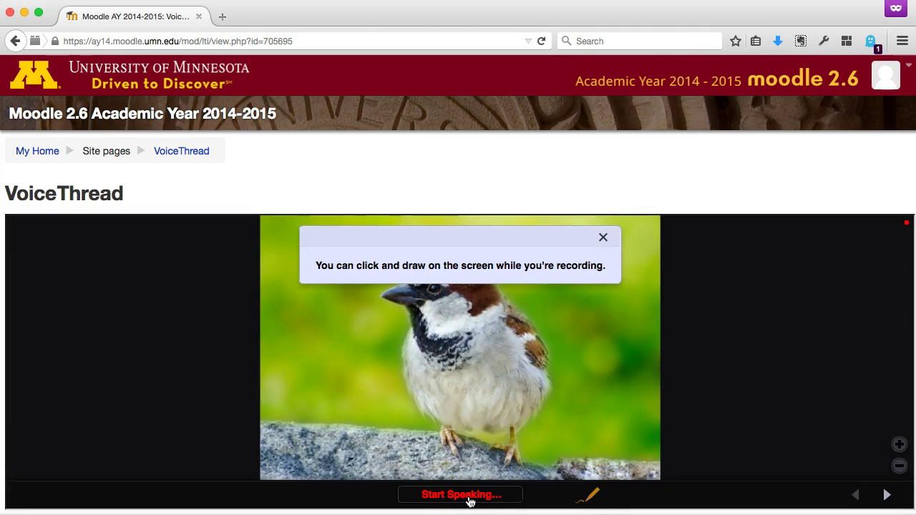
left_click(470, 501)
left_click(433, 495)
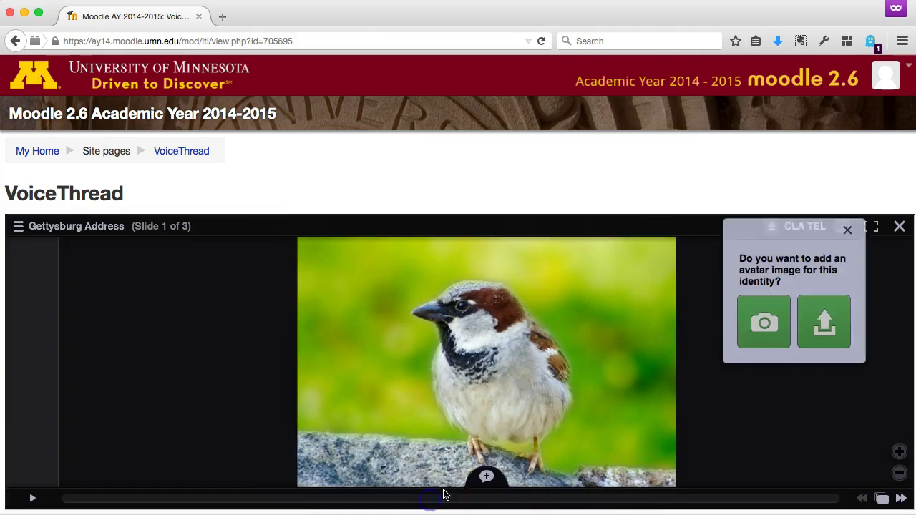
Start recording a new audio comment on the bird slide and choose the black pencil for annotations
left_click(489, 483)
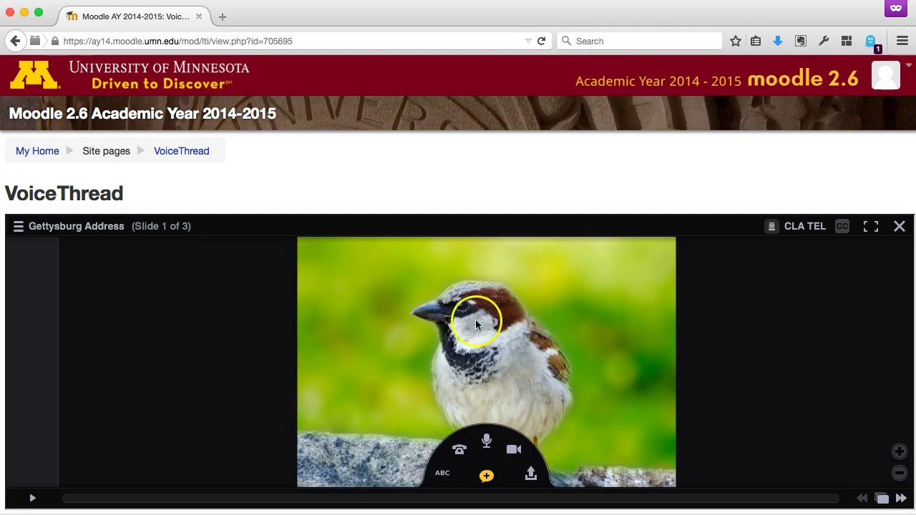
left_click(488, 446)
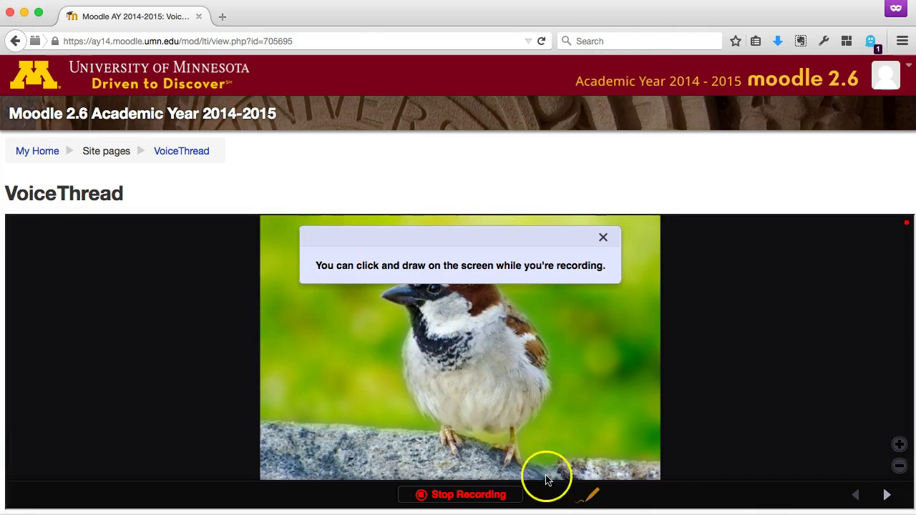
left_click(590, 502)
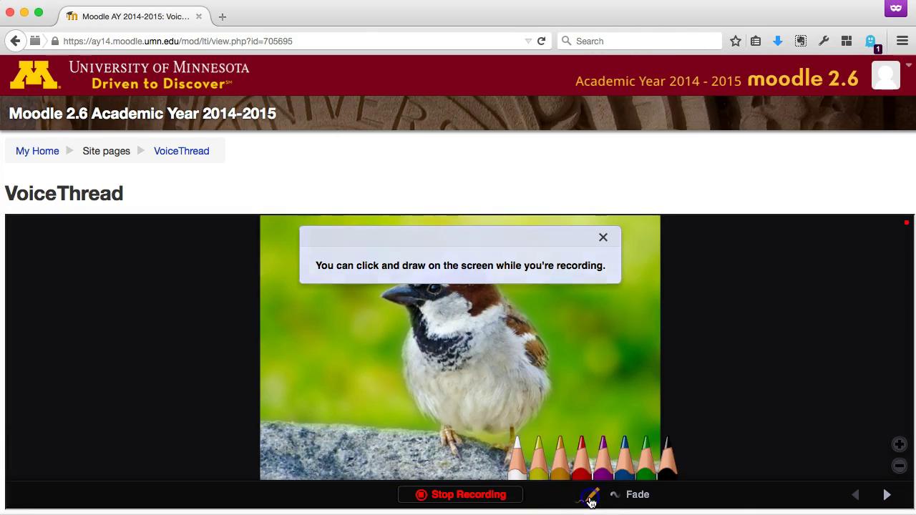
left_click(638, 464)
left_click(556, 463)
left_click(646, 464)
left_click(668, 463)
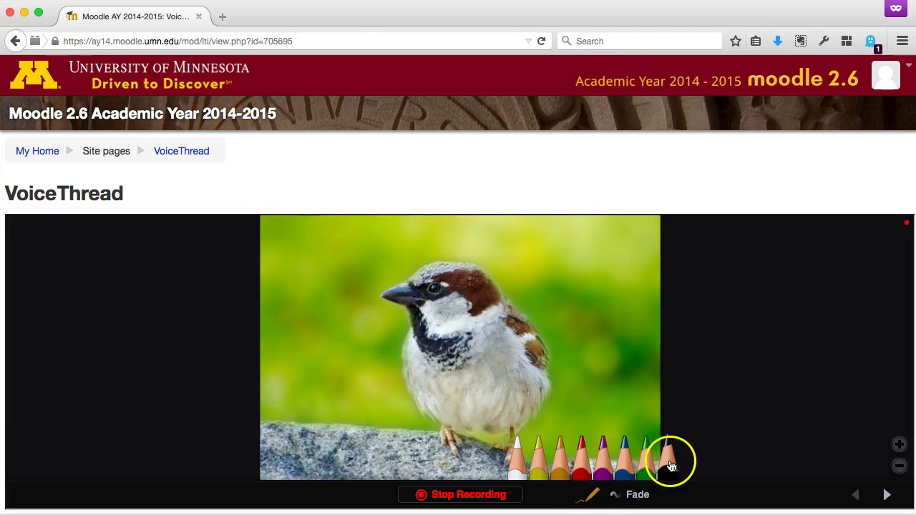
While recording, draw a circle on the green background beside the bird and a wavy line along the rock's upper edge
left_click(505, 372)
mouse_move(602, 351)
left_mouse_down()
mouse_move(615, 322)
mouse_move(594, 394)
mouse_move(627, 344)
mouse_move(606, 335)
left_mouse_up()
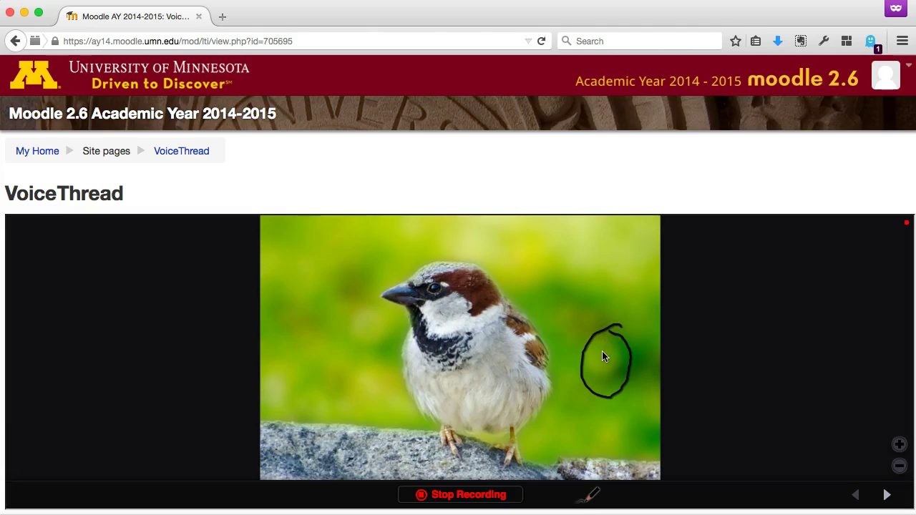
mouse_move(363, 408)
left_mouse_down()
mouse_move(544, 461)
mouse_move(625, 459)
left_mouse_up()
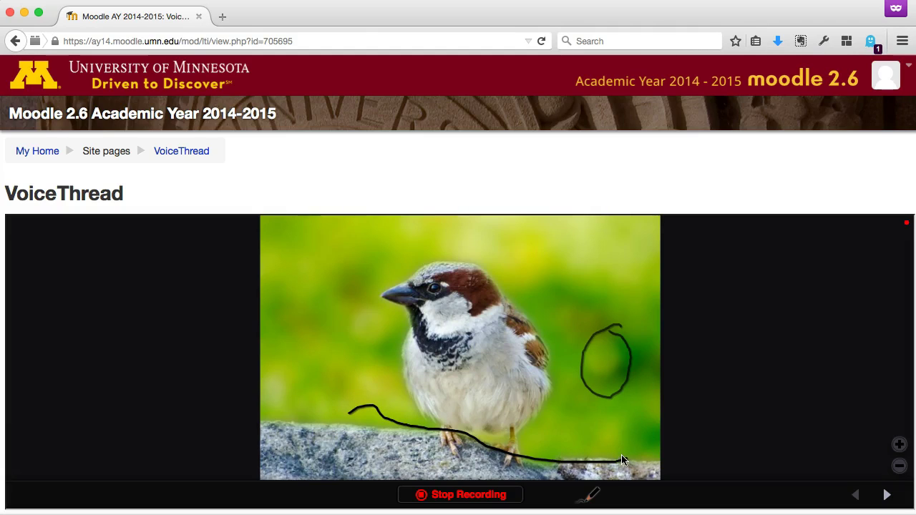
Stop the recording, save the annotated audio comment, and dismiss the offer to add an avatar image
left_click(443, 501)
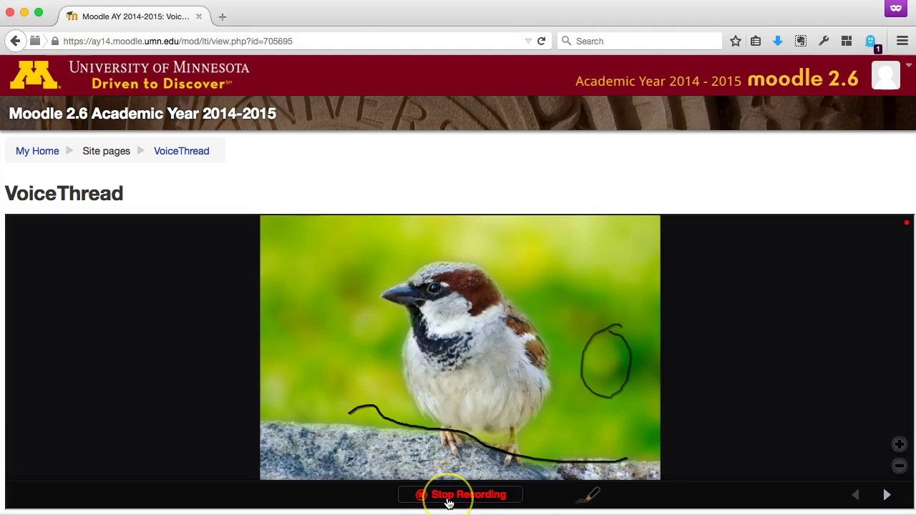
left_click(527, 494)
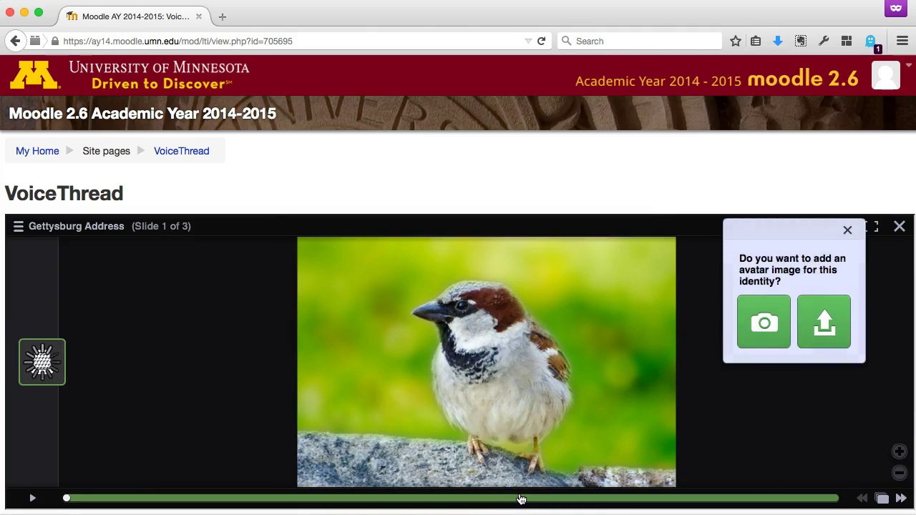
left_click(535, 480)
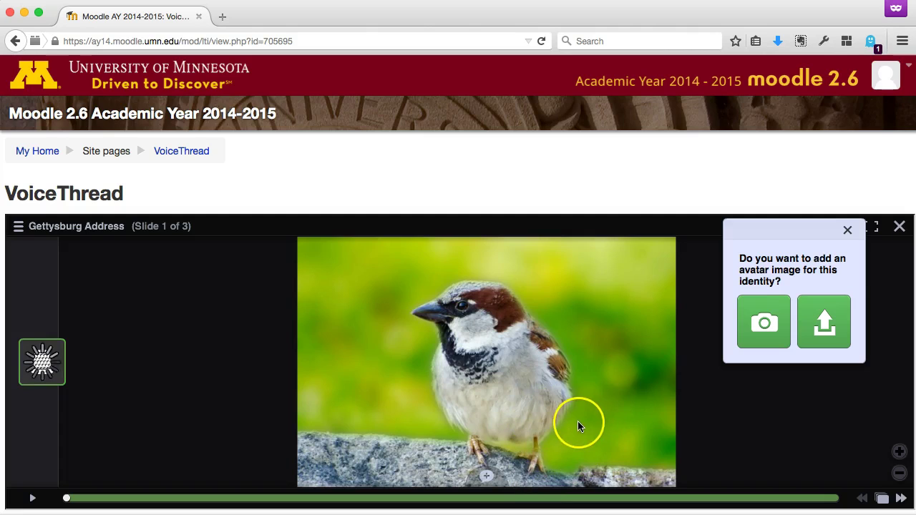
left_click(846, 233)
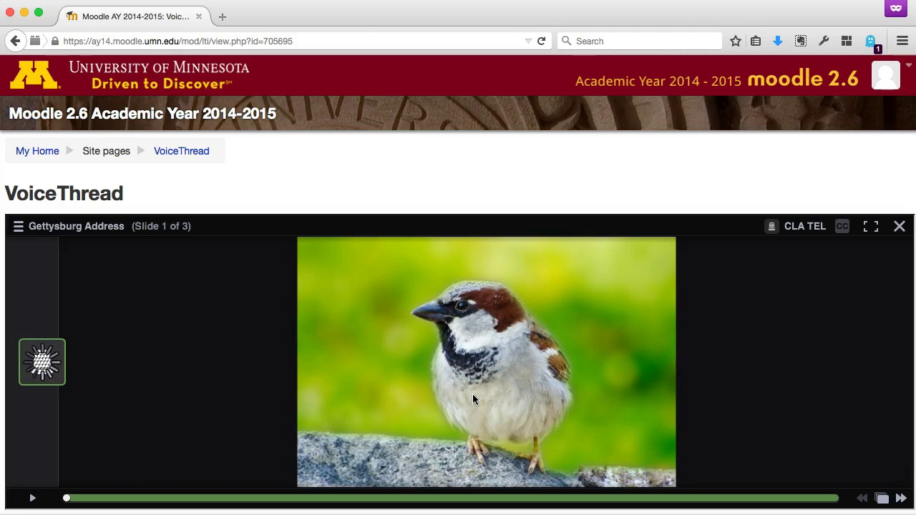
Advance to slide 3, pausing the slide 2 video on the way, and open the comment options there
mouse_move(472, 394)
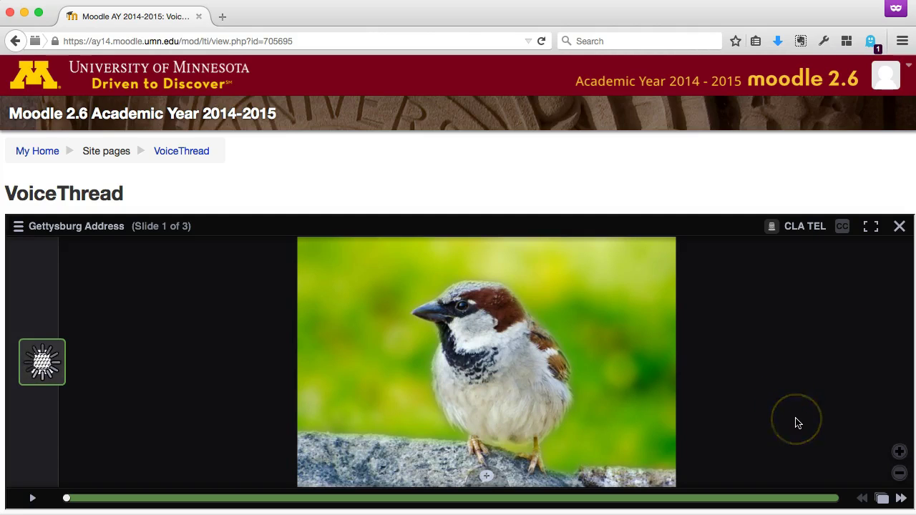
left_click(899, 499)
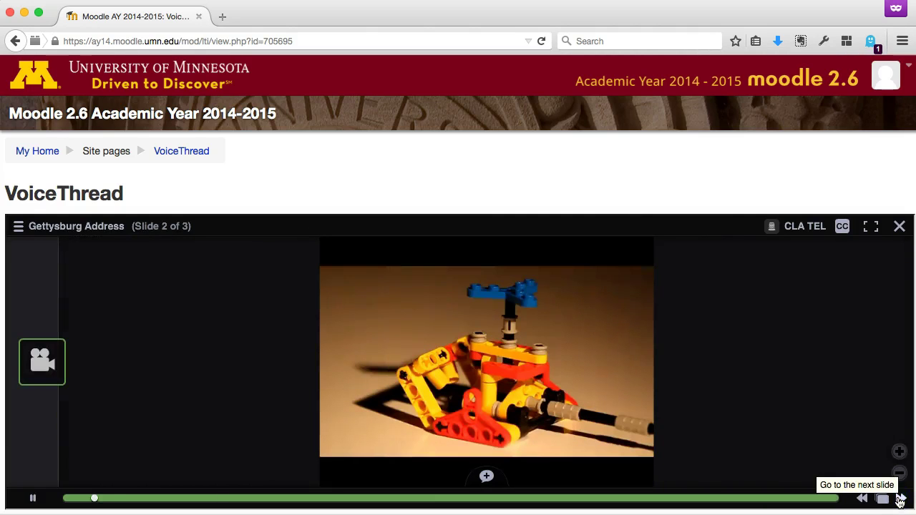
left_click(31, 490)
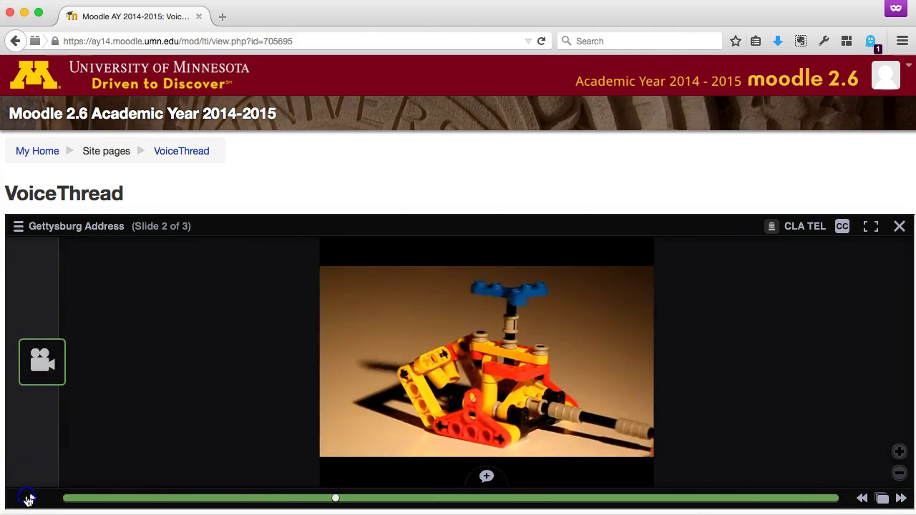
left_click(903, 500)
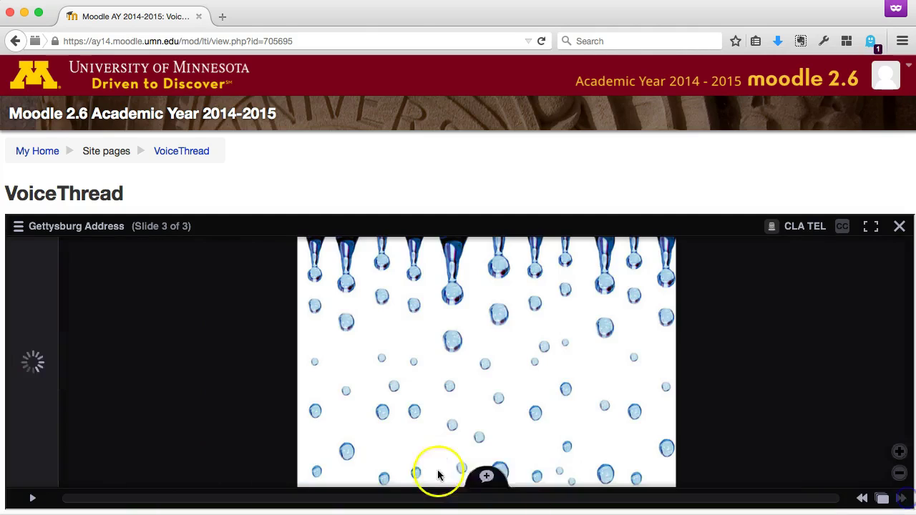
left_click(493, 481)
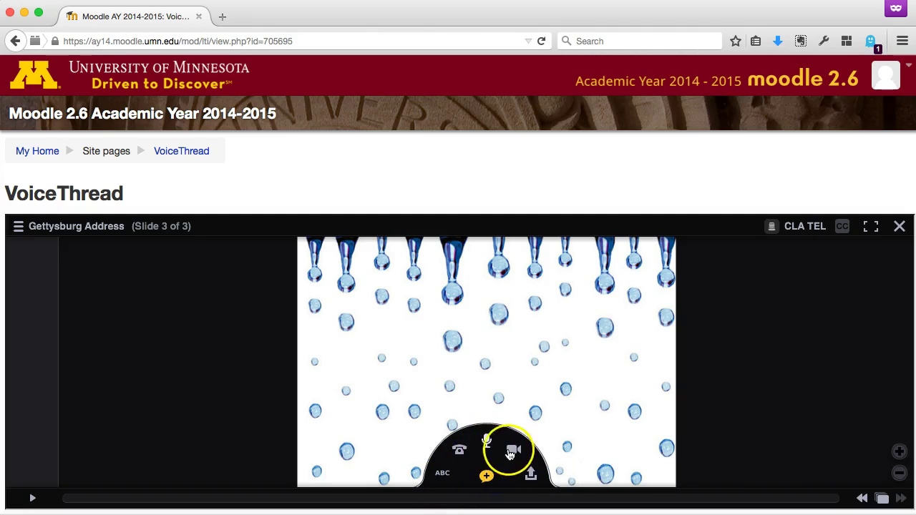